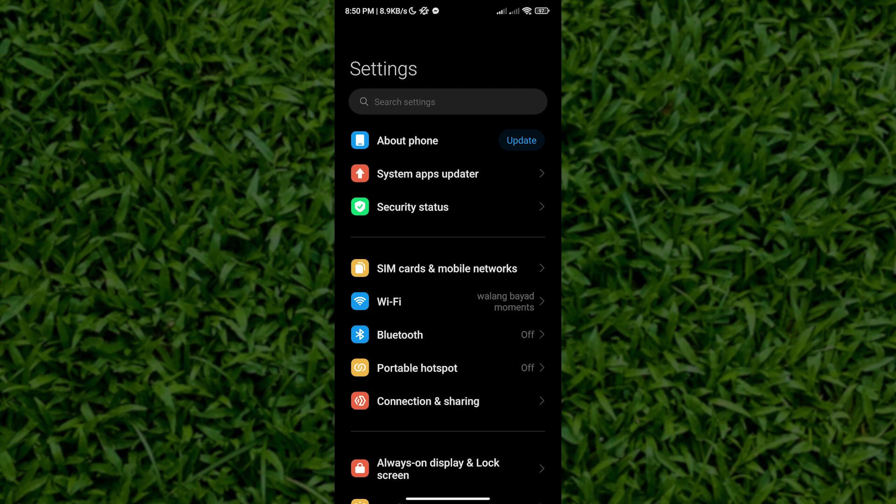
scroll(448, 316, "down", 4)
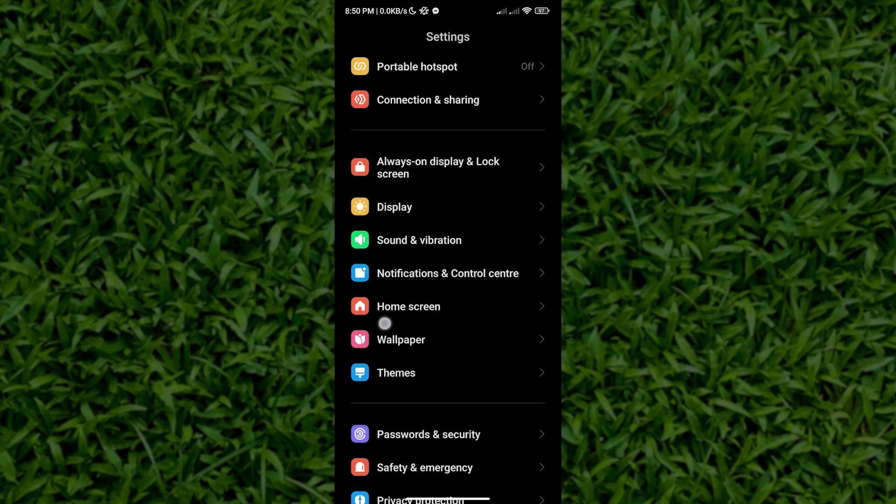
scroll(449, 315, "down", 4)
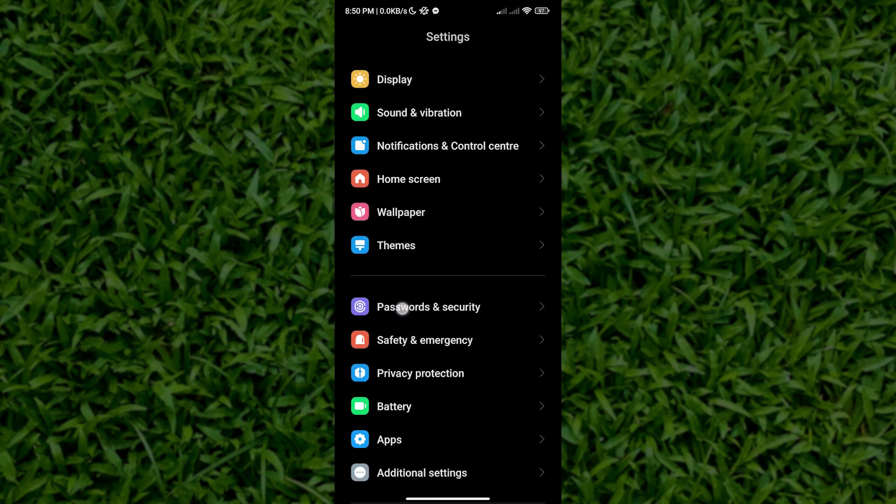
- Open the Passwords & security page in MIUI Settings
left_click(399, 309)
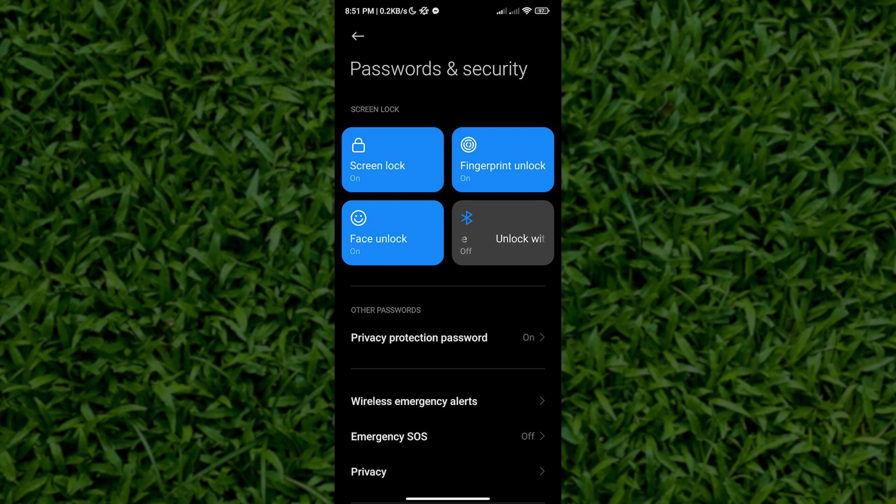
- Open Privacy protection password under Other passwords
left_click(376, 341)
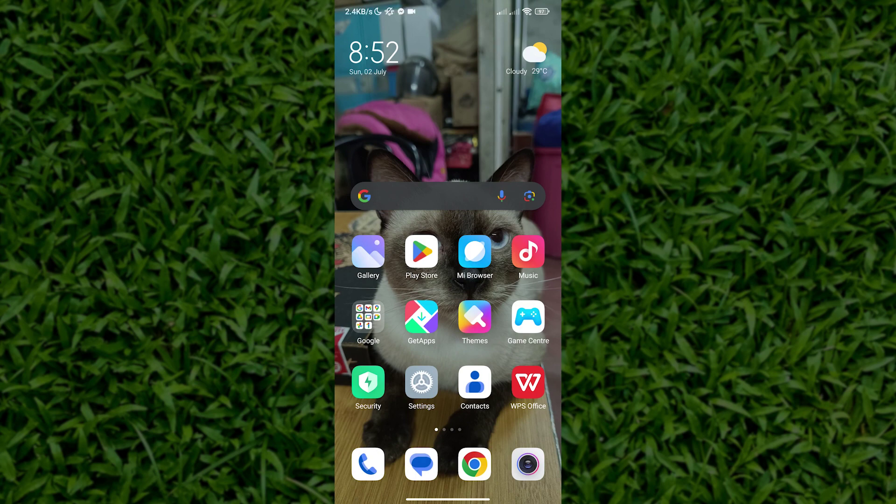
- Launch File Manager from the second home page and show the internal storage folder list
left_click_drag(519, 315, 378, 315)
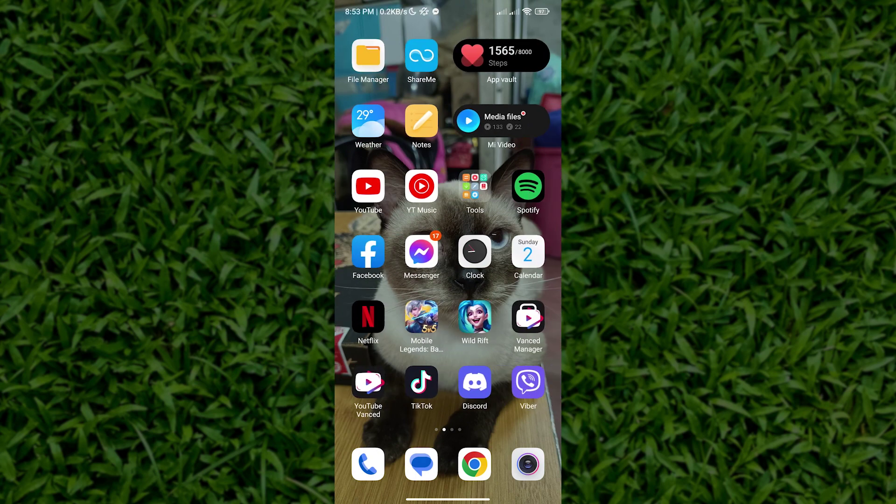
left_click(368, 56)
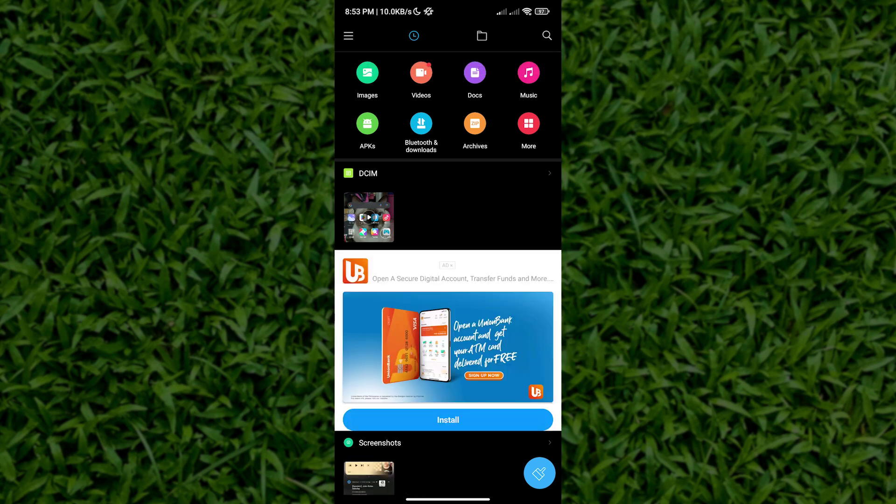
left_click(483, 35)
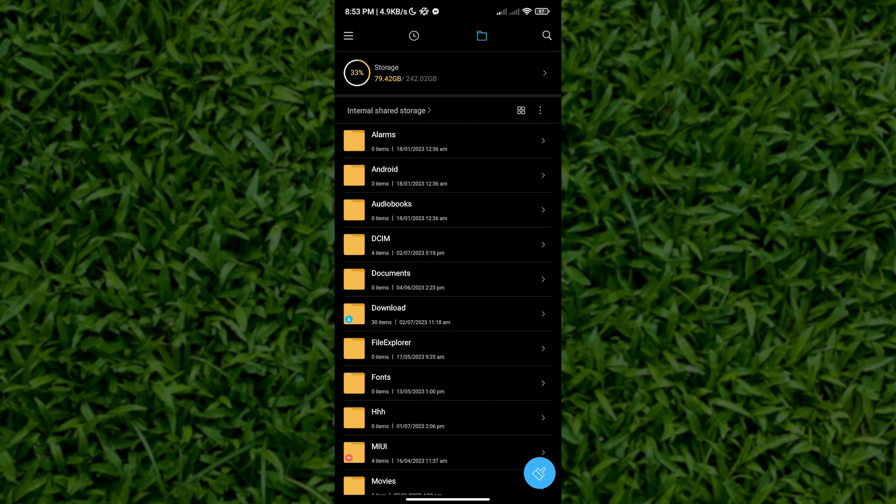
- In DCIM, select the Screenshots folder and choose Make private from More
left_click(367, 251)
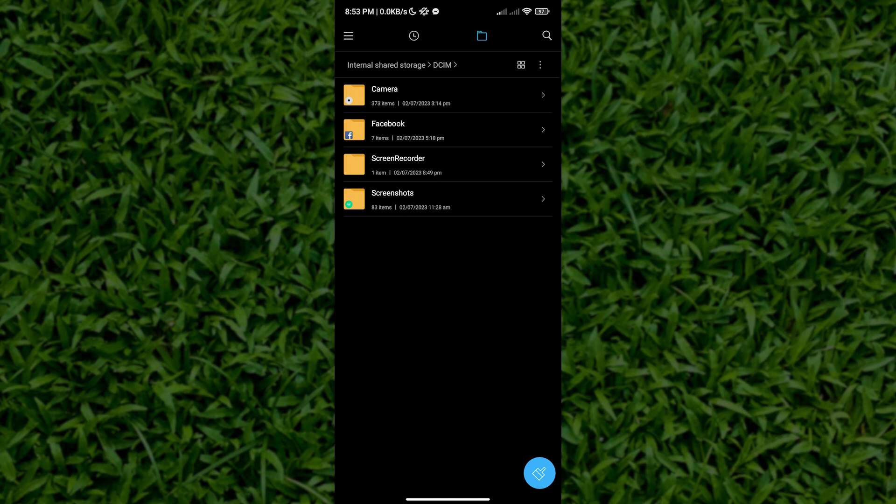
left_click(449, 200)
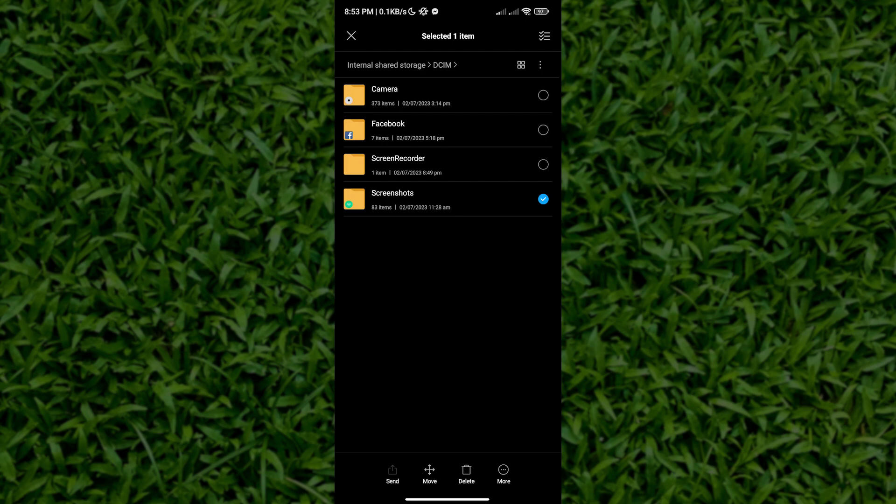
left_click(504, 475)
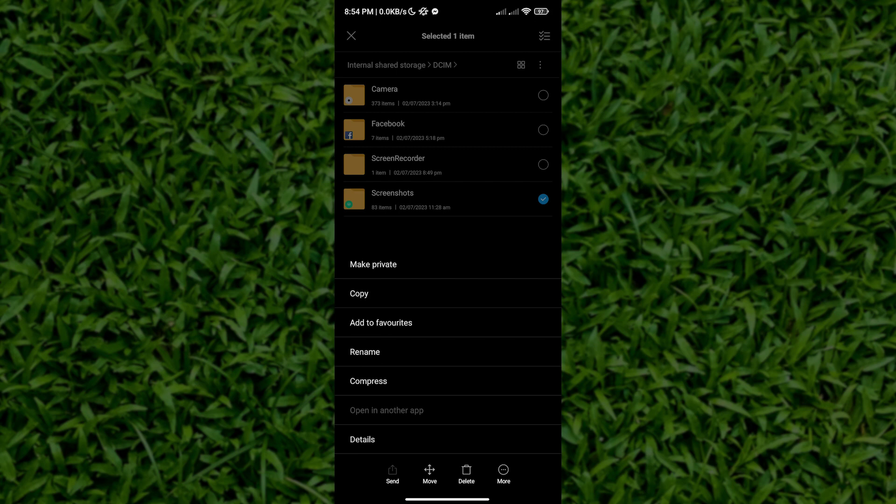
left_click(373, 264)
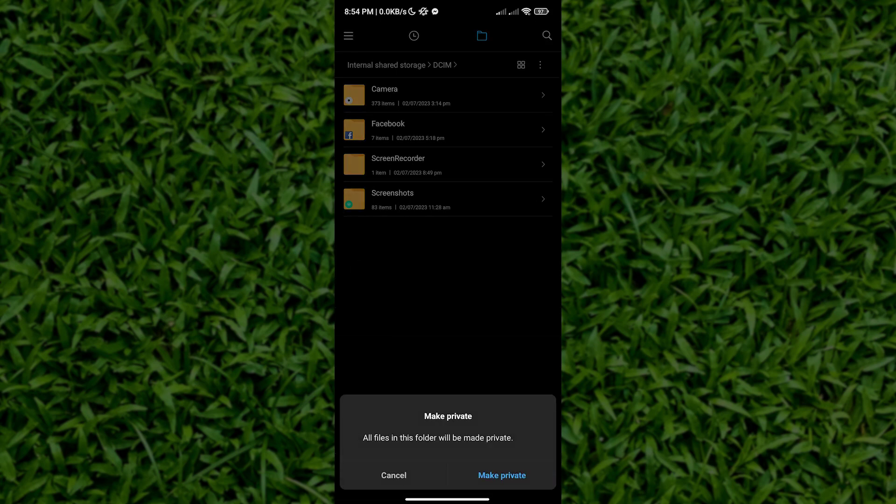
- Confirm Make private so Screenshots disappears from DCIM
left_click(502, 476)
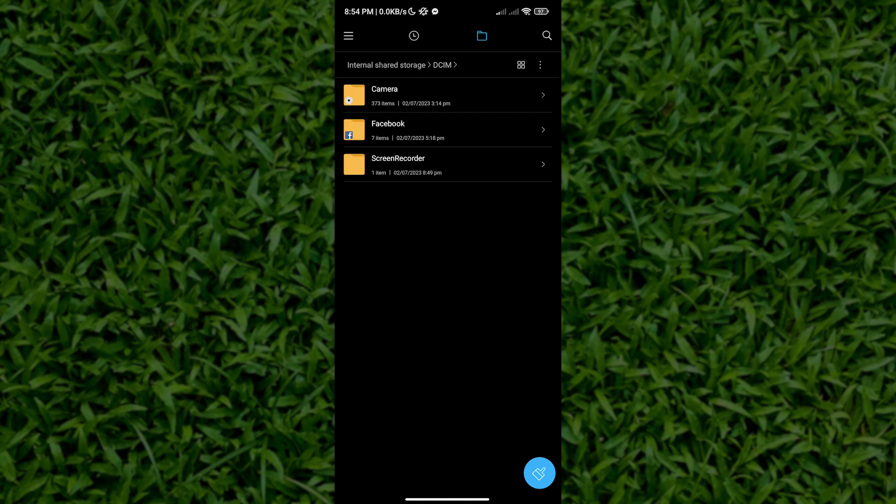
- Pull down the DCIM file list until the view-private-files prompt appears
left_click_drag(376, 231, 393, 351)
left_click_drag(367, 204, 407, 392)
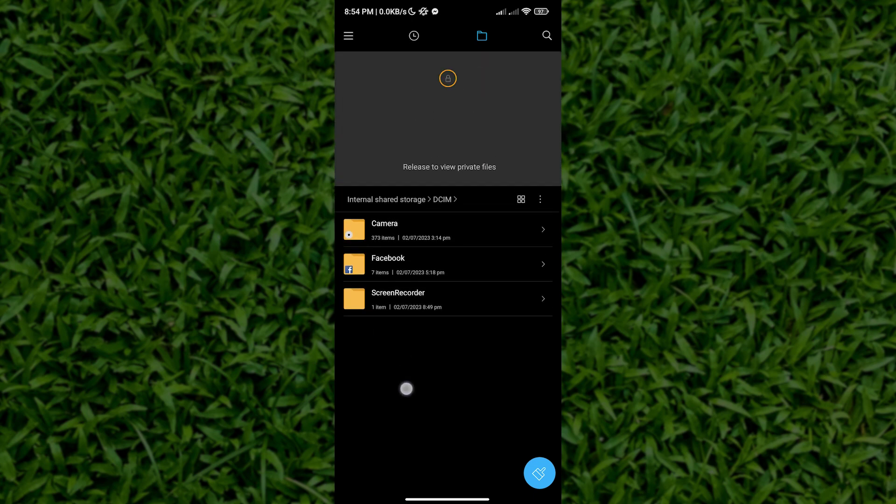